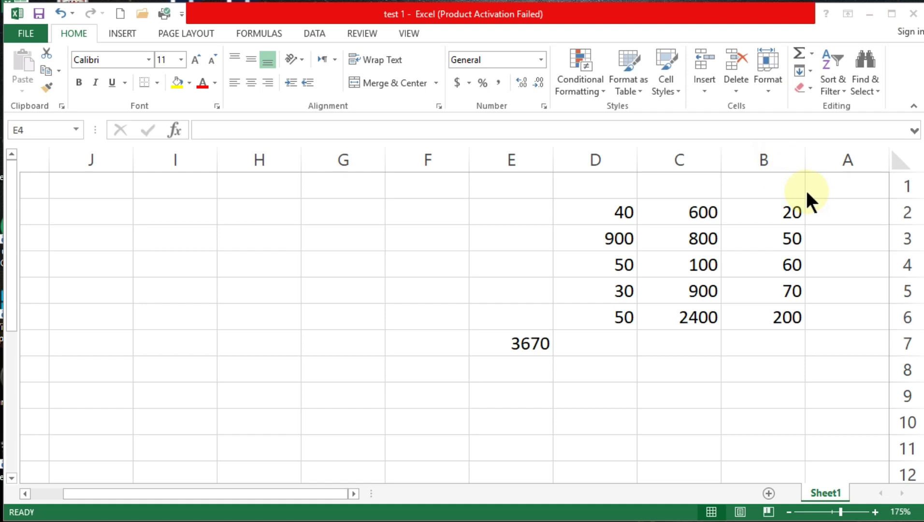
# Step: Inspect the SUM totals in B6, C6 and D6 and the grand total in E7
pyautogui.click(784, 316)
pyautogui.click(687, 317)
pyautogui.click(605, 317)
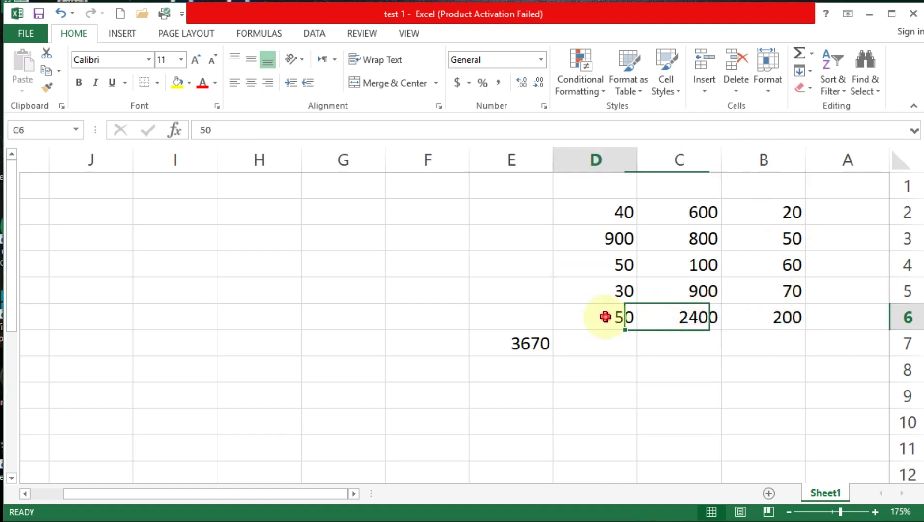
pyautogui.click(531, 343)
# Step: Delete the totals in B6, C6 and D6 and the grand total in E7
pyautogui.click(784, 319)
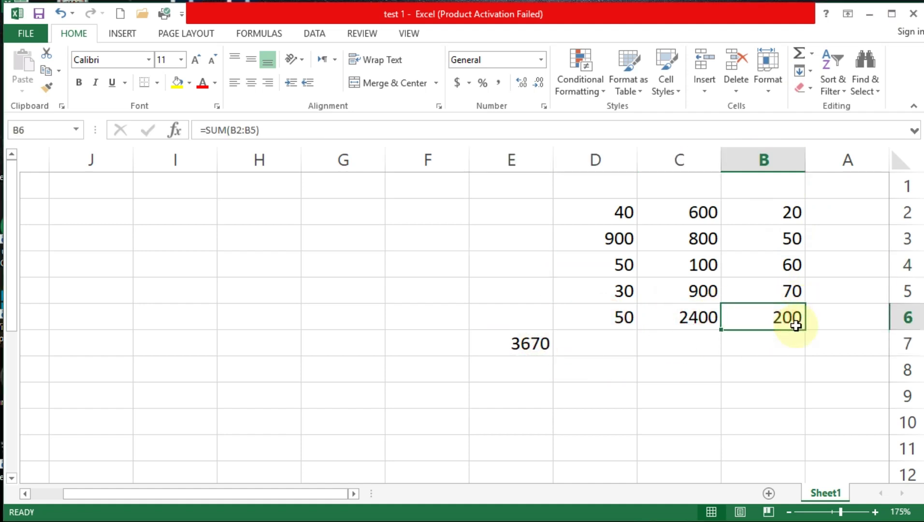
pyautogui.press('Delete')
pyautogui.press('Left')
pyautogui.press('Delete')
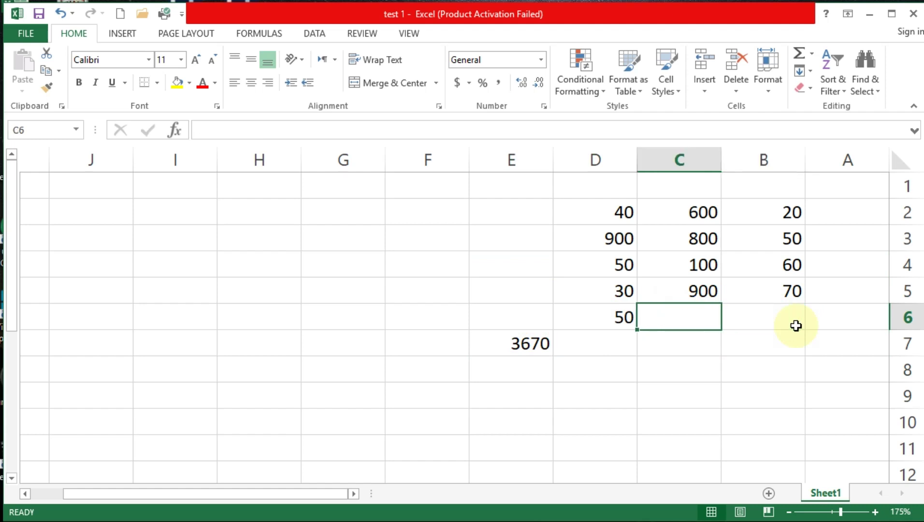
pyautogui.press('Left')
pyautogui.press('Delete')
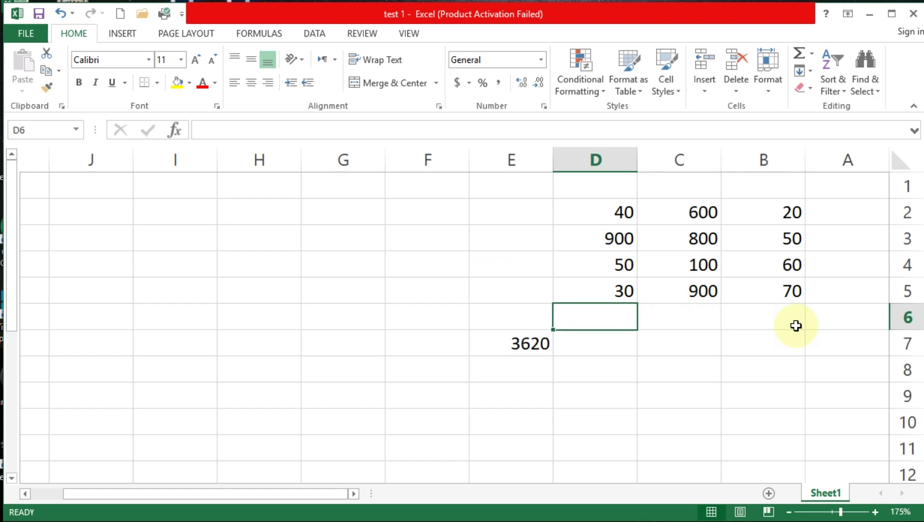
pyautogui.press('Left')
pyautogui.press('Down')
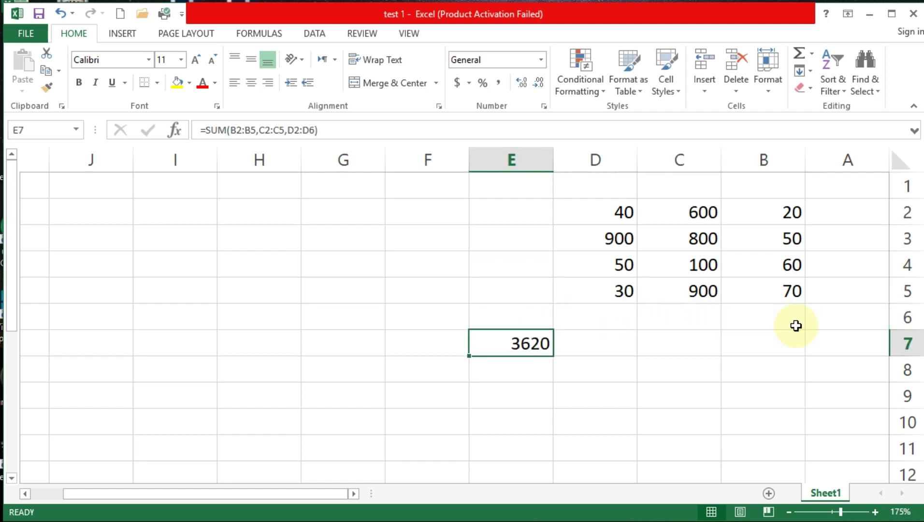
pyautogui.press('Delete')
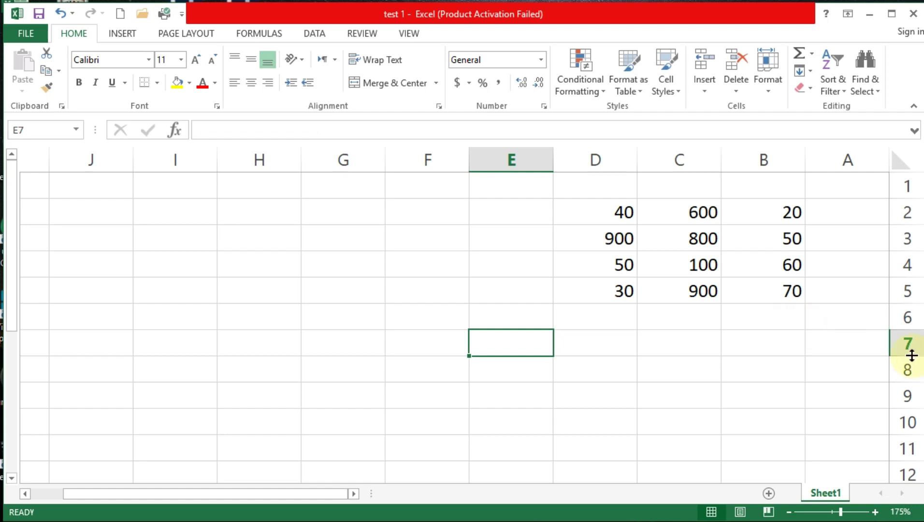
pyautogui.click(787, 204)
pyautogui.click(680, 208)
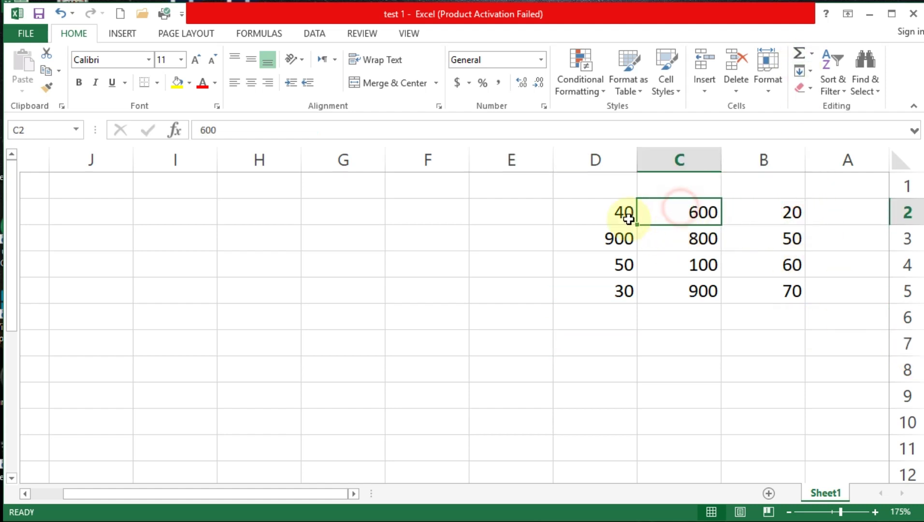
pyautogui.click(626, 213)
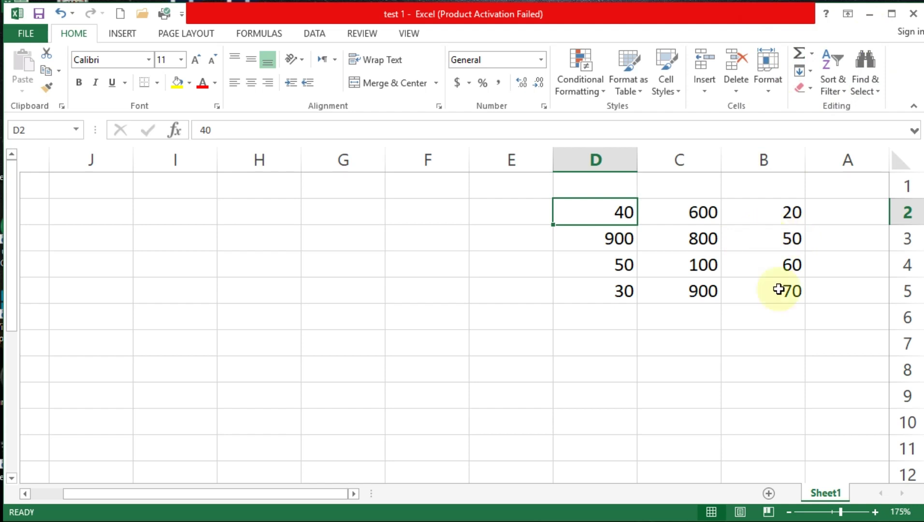
pyautogui.click(780, 315)
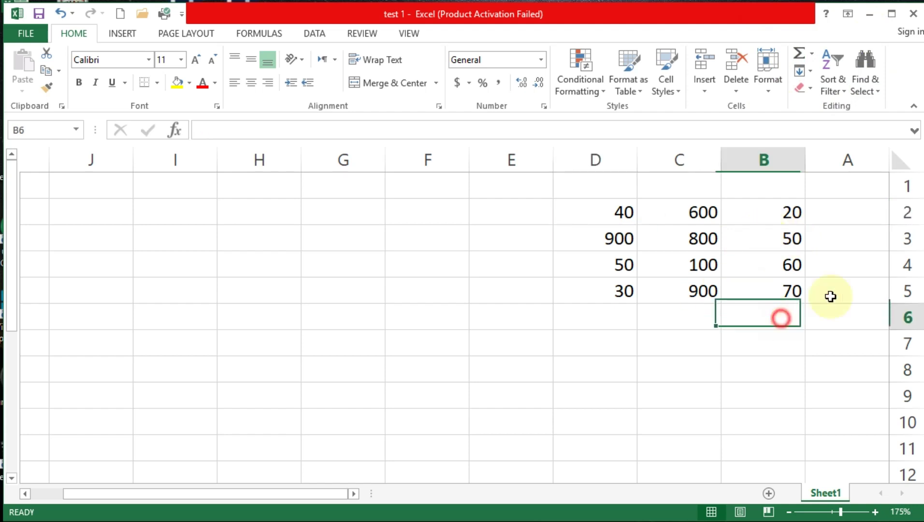
pyautogui.click(768, 350)
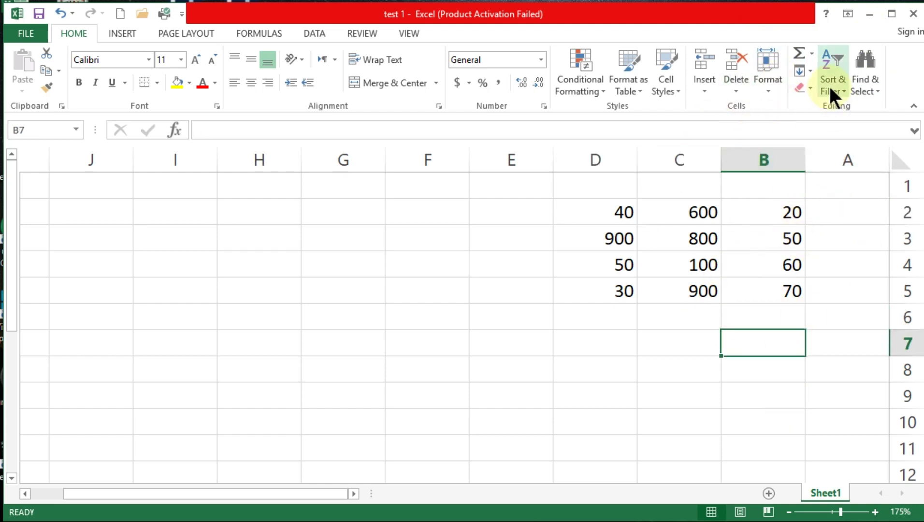
pyautogui.click(812, 54)
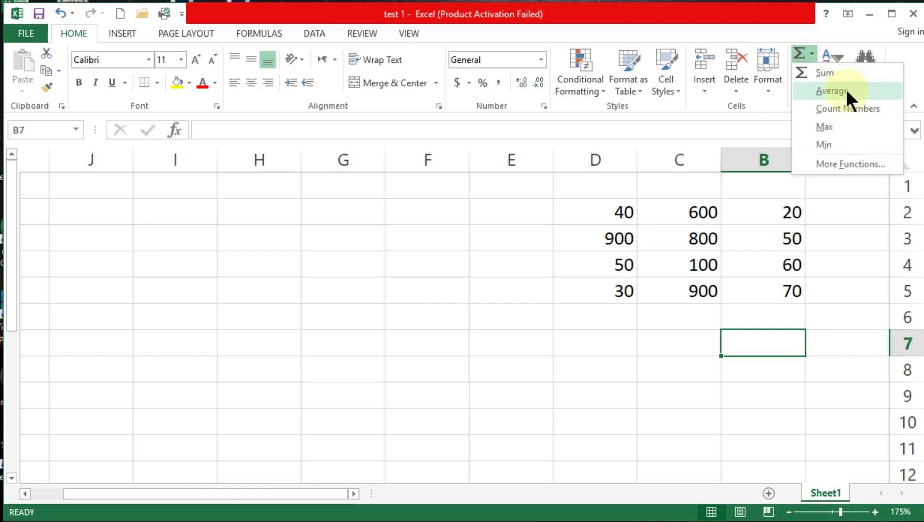
pyautogui.click(845, 89)
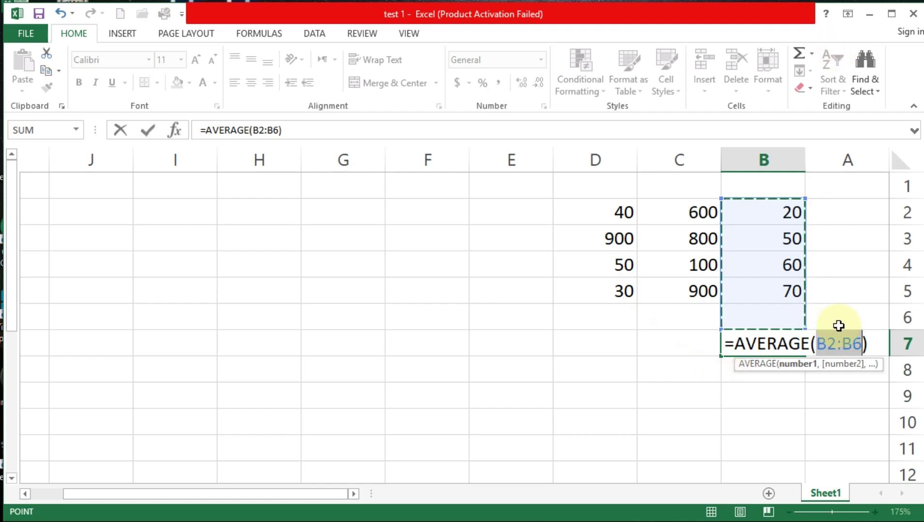
pyautogui.press('Escape')
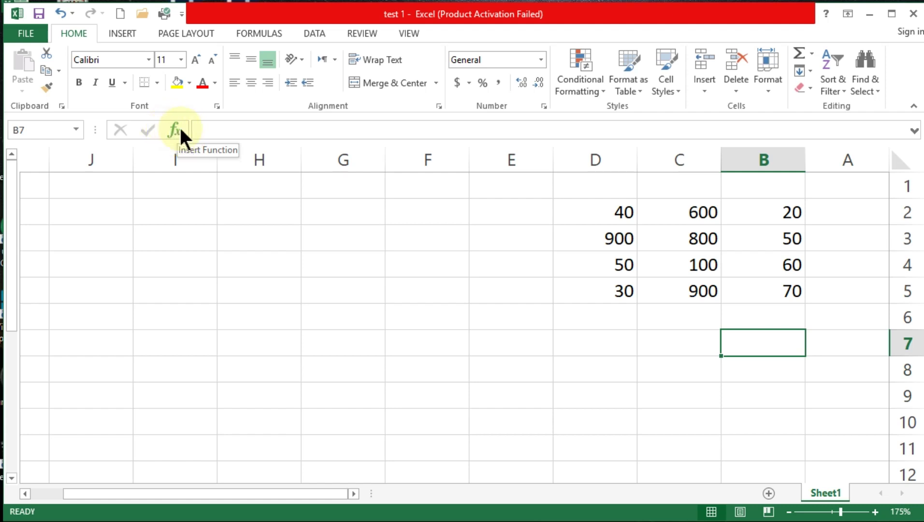
# Step: Choose AVERAGE from the Insert Function list for B7, after one cancelled attempt
pyautogui.click(177, 127)
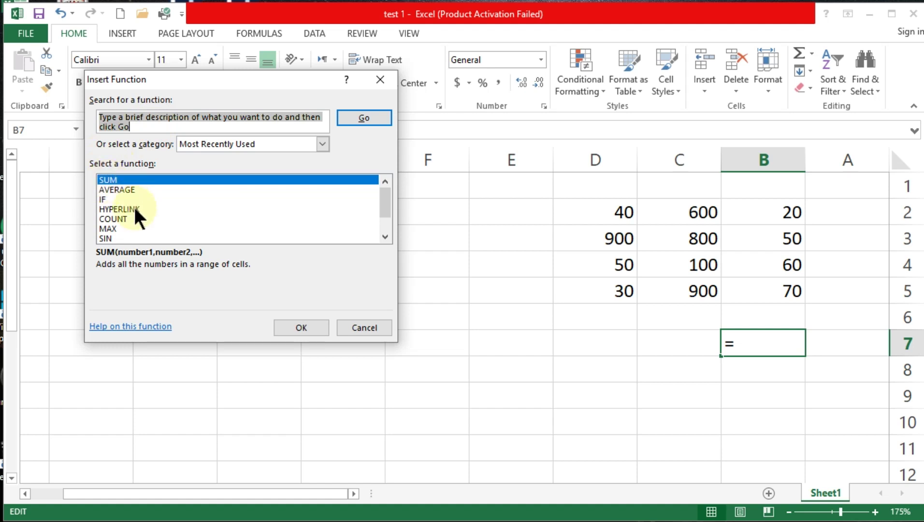
pyautogui.click(125, 190)
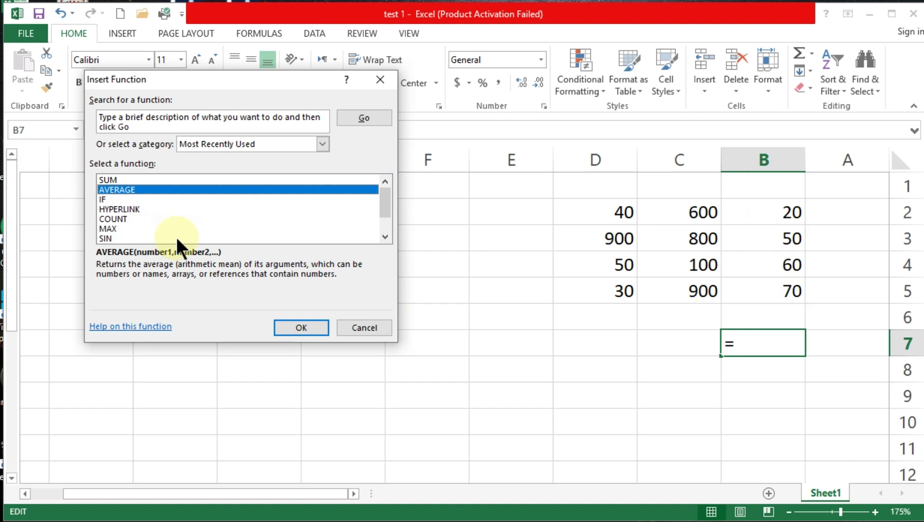
pyautogui.click(352, 329)
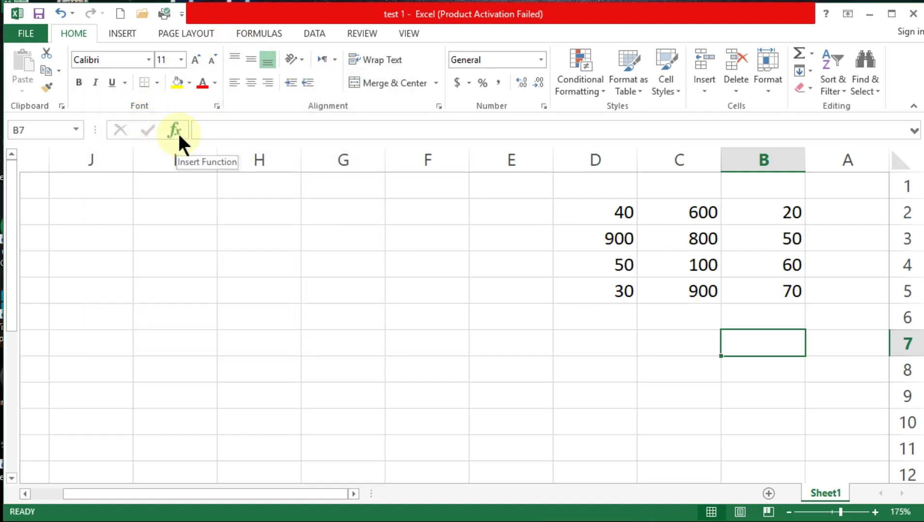
pyautogui.click(175, 126)
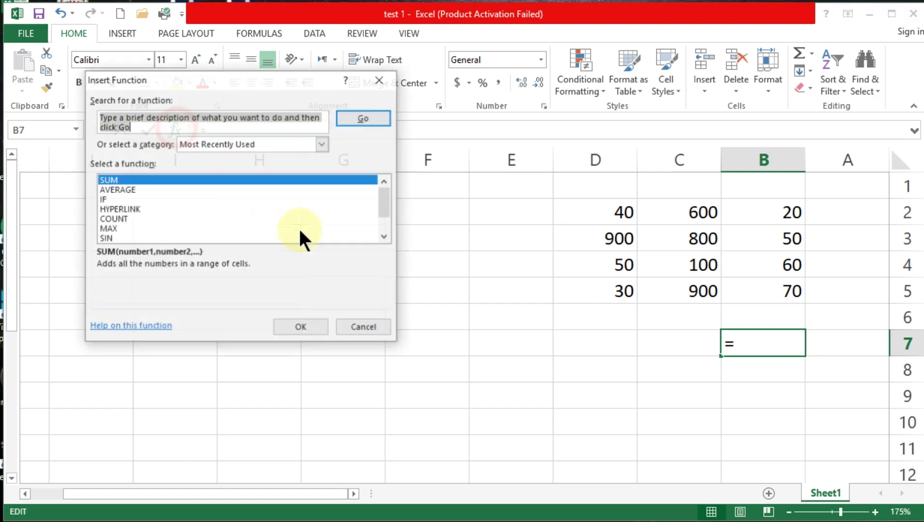
pyautogui.click(118, 189)
# Step: Enter =AVERAGE(B2:B5) in B7, setting Number1 to B2:B5, so it shows 50
pyautogui.click(284, 326)
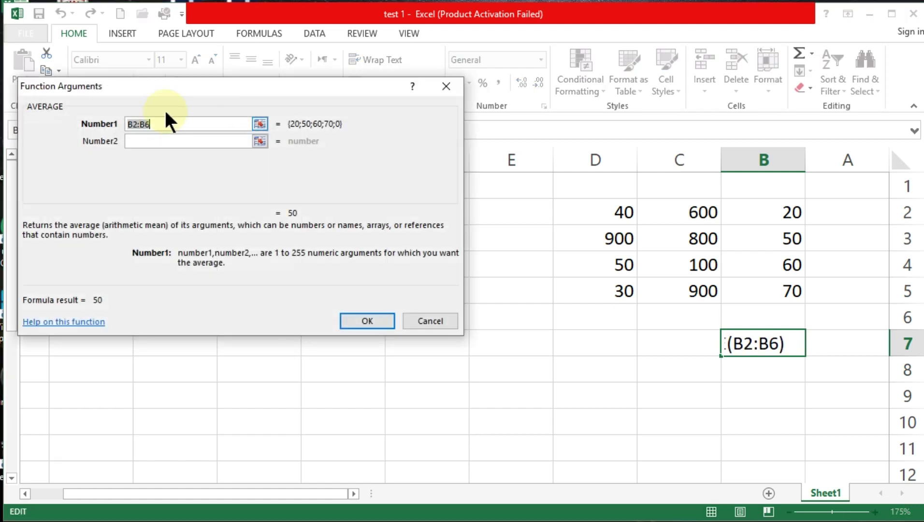
pyautogui.moveTo(171, 92); pyautogui.dragTo(178, 199)
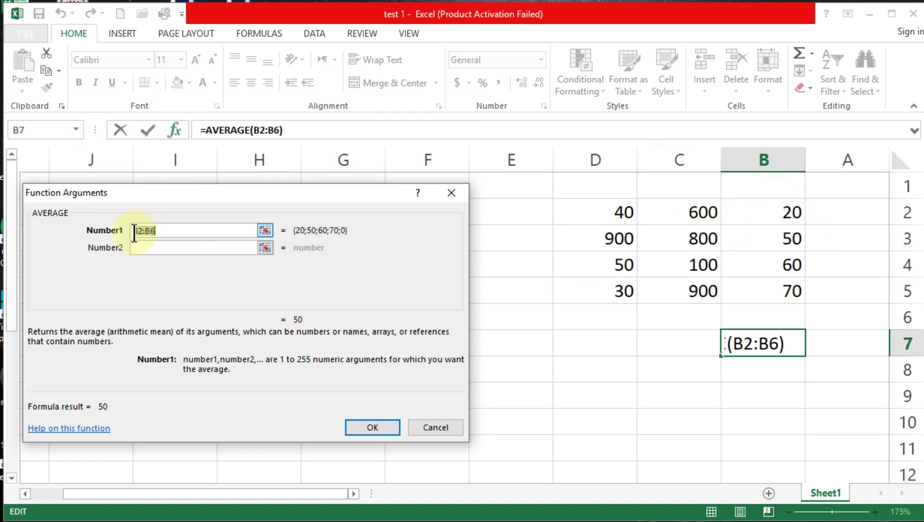
pyautogui.click(783, 319)
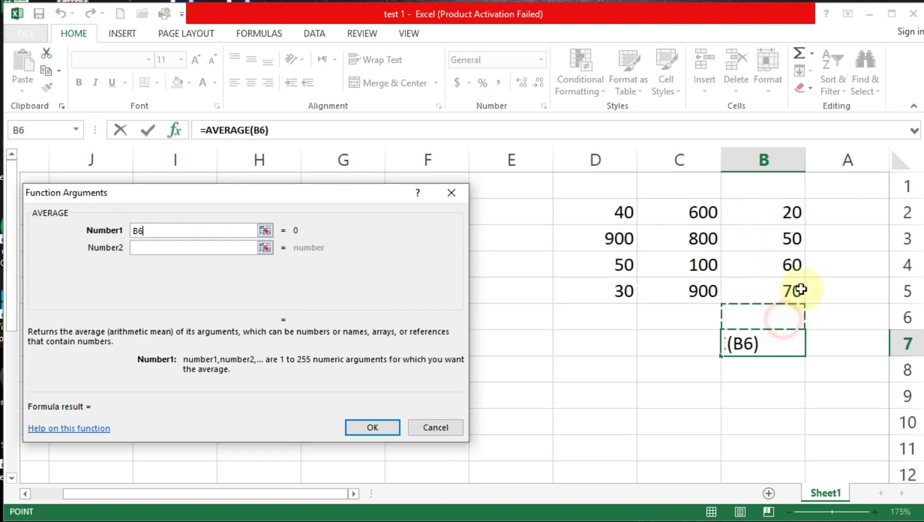
pyautogui.click(180, 230)
pyautogui.press('BackSpace')
pyautogui.press('BackSpace')
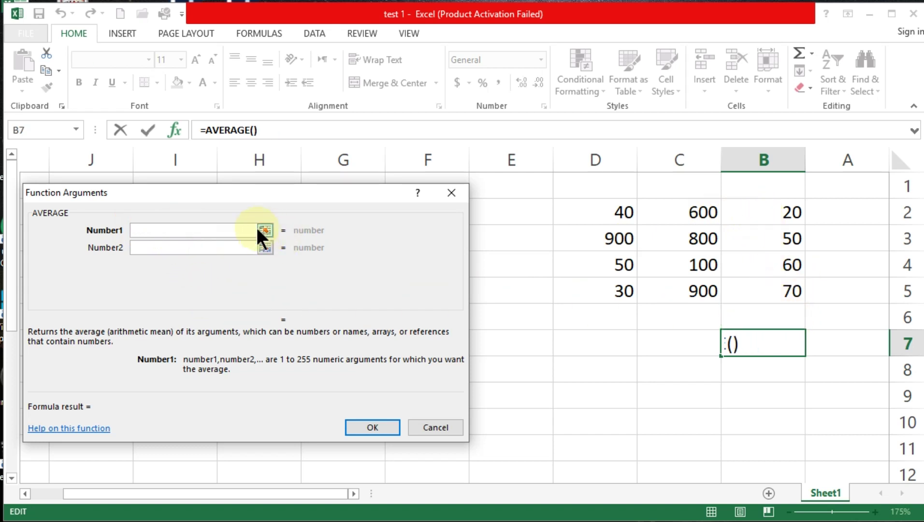
pyautogui.moveTo(793, 209); pyautogui.dragTo(795, 288)
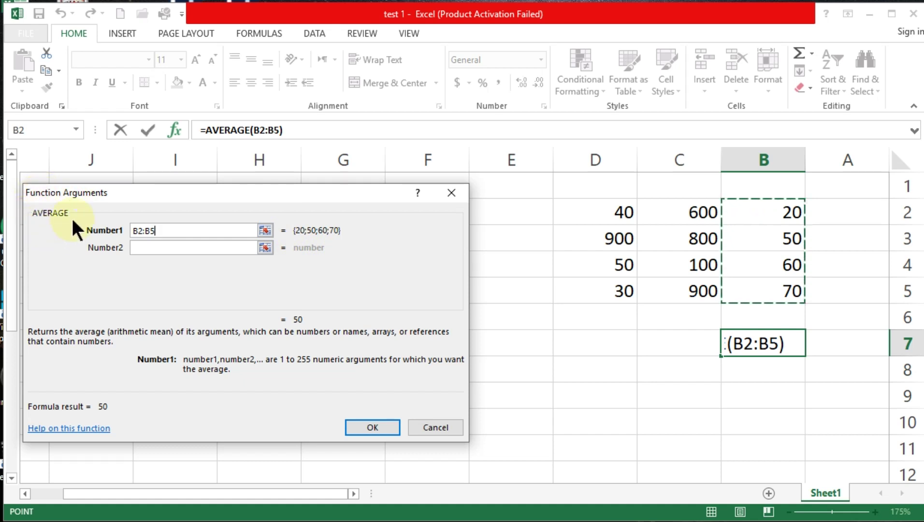
pyautogui.moveTo(29, 198); pyautogui.dragTo(28, 205)
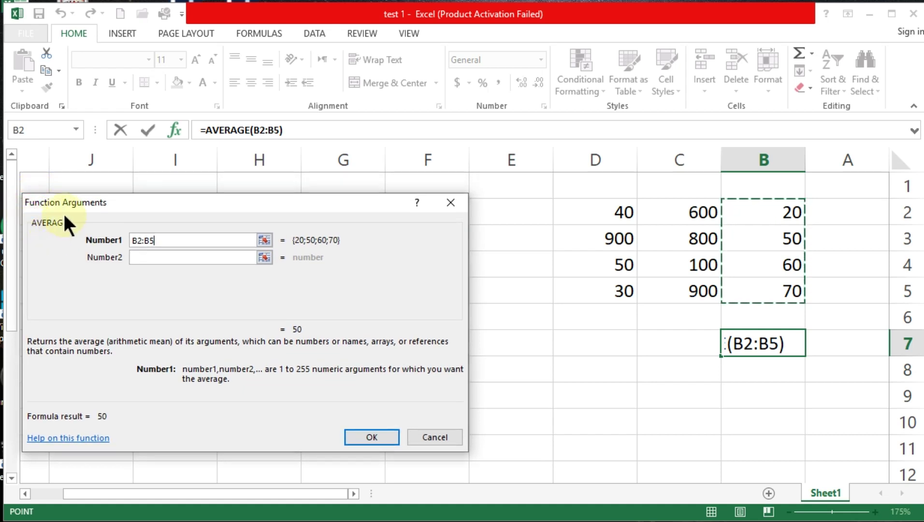
pyautogui.moveTo(91, 199); pyautogui.dragTo(92, 192)
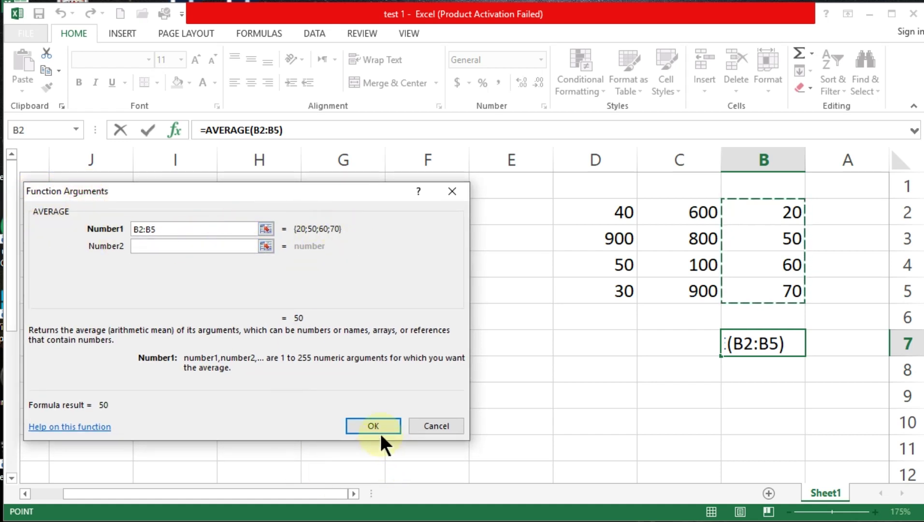
pyautogui.click(382, 427)
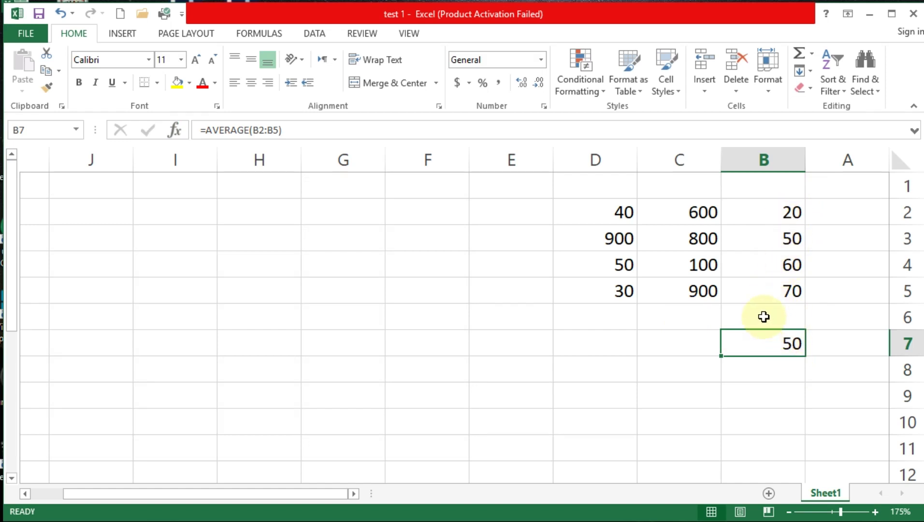
# Step: Insert =AVERAGE(C2:C5) into C7, replacing the suggested B7 argument, giving 600
pyautogui.click(696, 344)
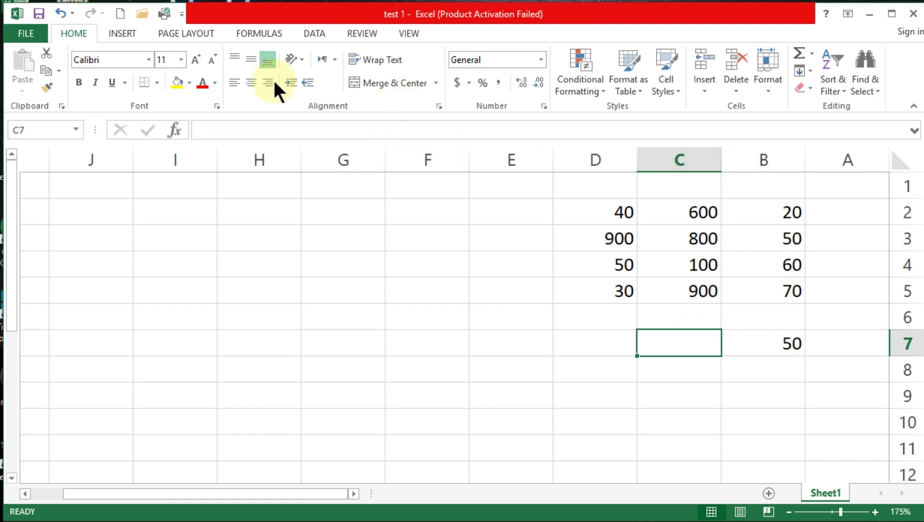
pyautogui.click(174, 129)
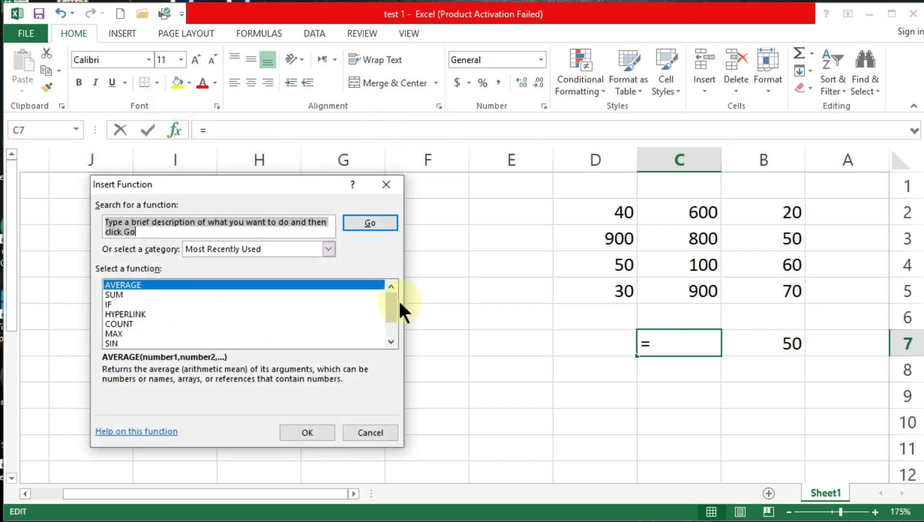
pyautogui.click(370, 432)
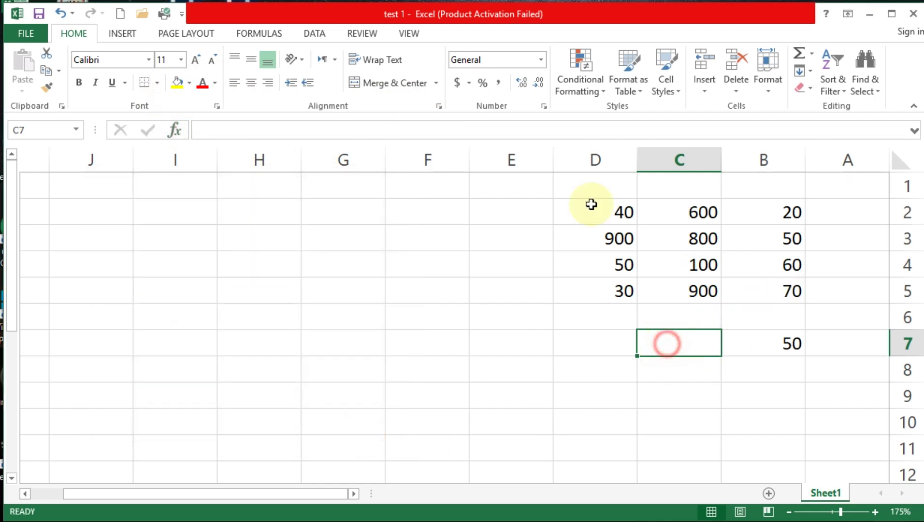
pyautogui.click(175, 129)
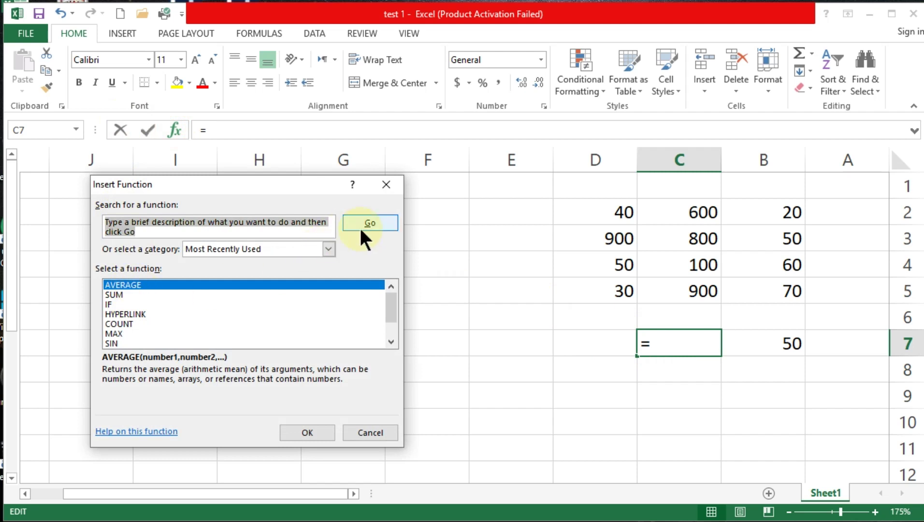
pyautogui.click(309, 431)
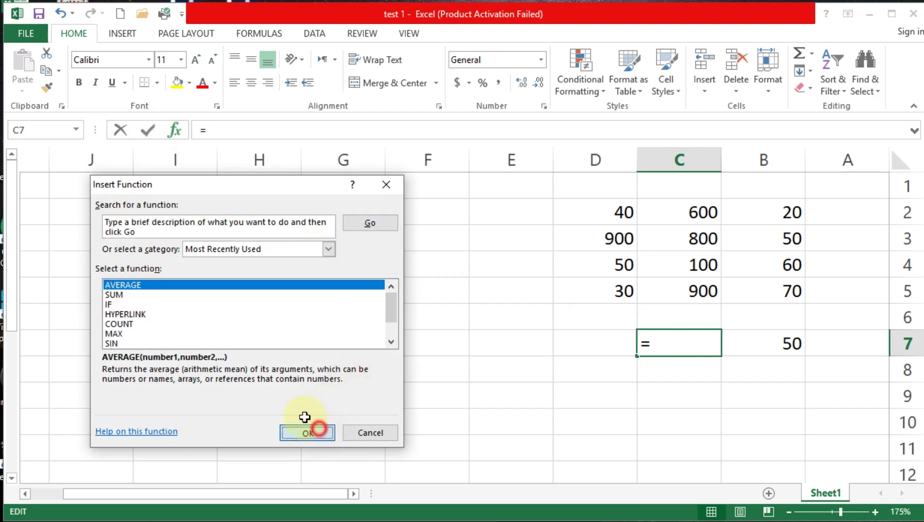
pyautogui.moveTo(215, 191); pyautogui.dragTo(258, 132)
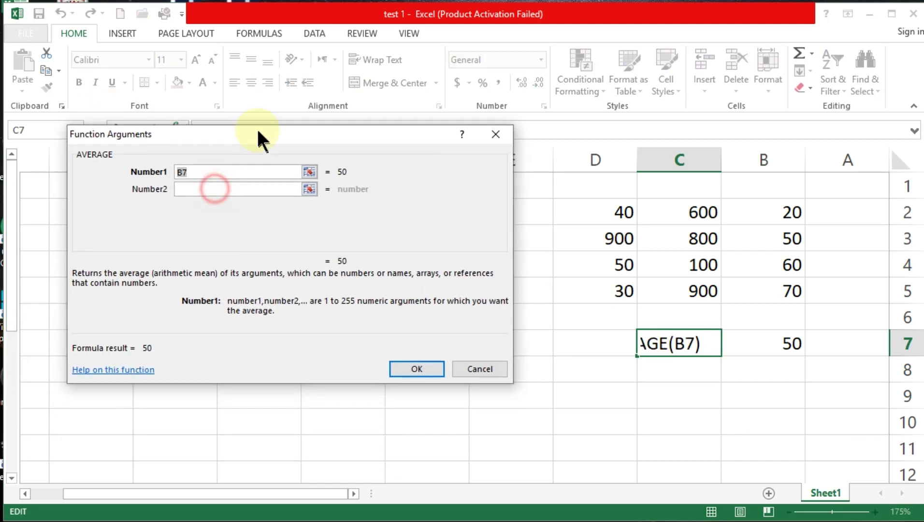
pyautogui.click(200, 170)
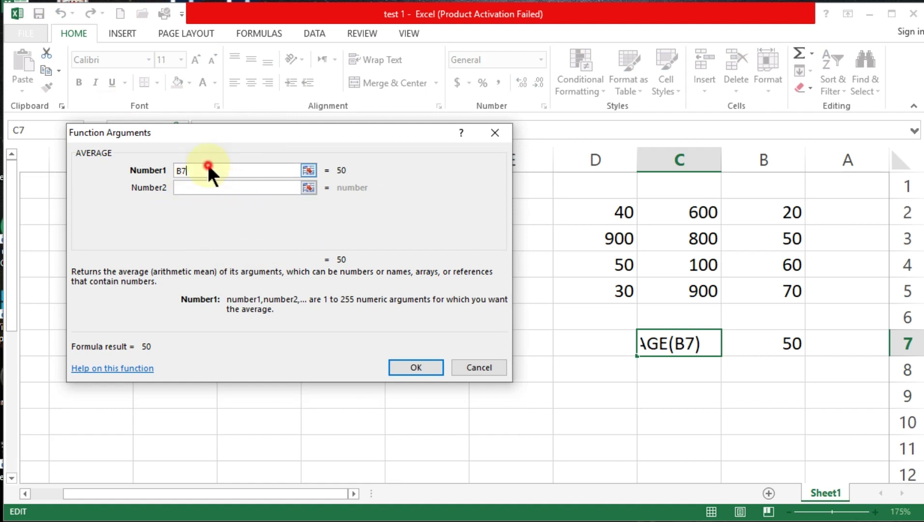
pyautogui.doubleClick(182, 170)
pyautogui.press('Delete')
pyautogui.moveTo(675, 212); pyautogui.dragTo(687, 279)
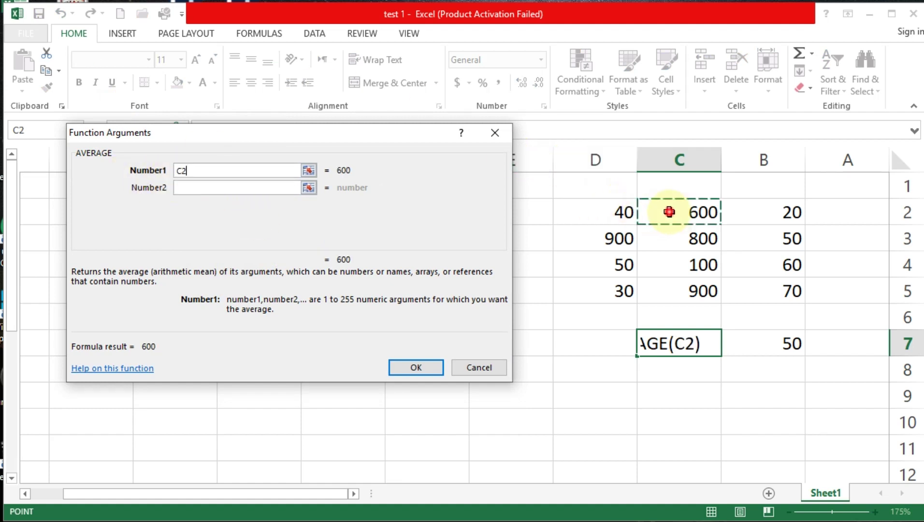
pyautogui.click(416, 367)
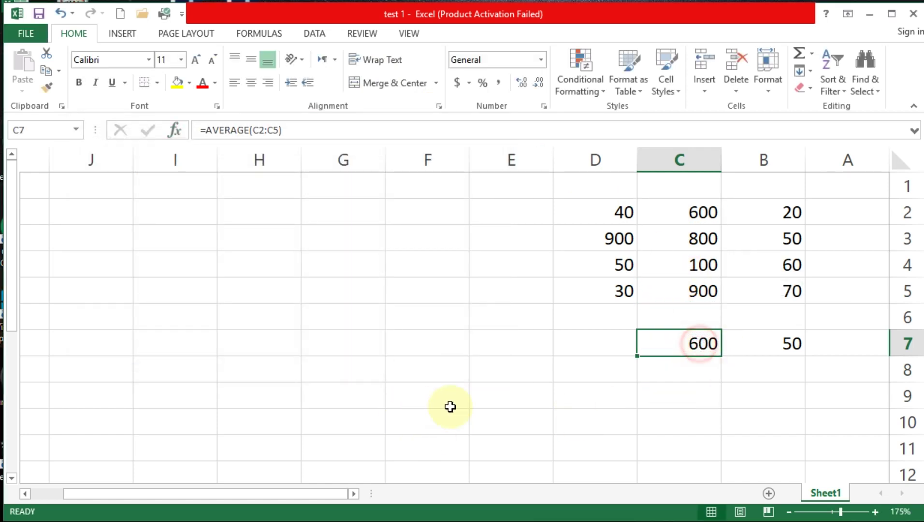
# Step: Select D7, briefly clear B7:D7 and undo it, then reselect D7
pyautogui.click(599, 342)
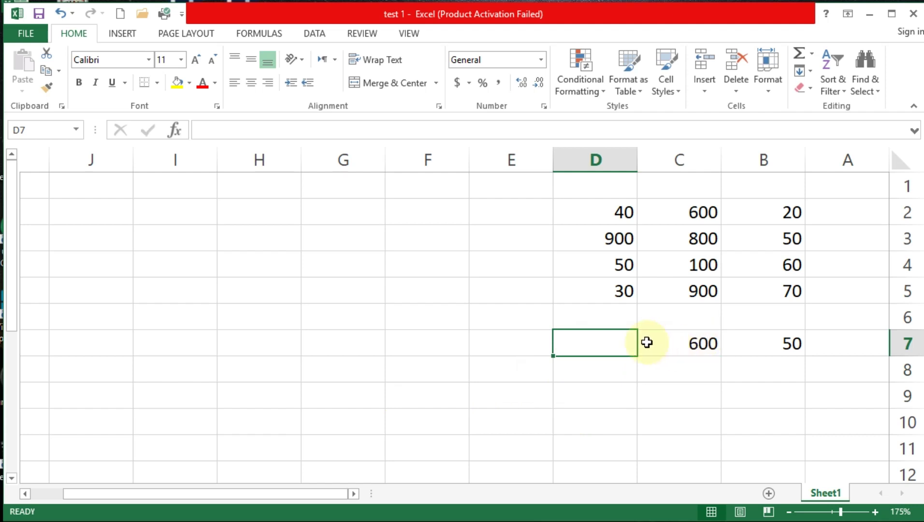
pyautogui.click(617, 339)
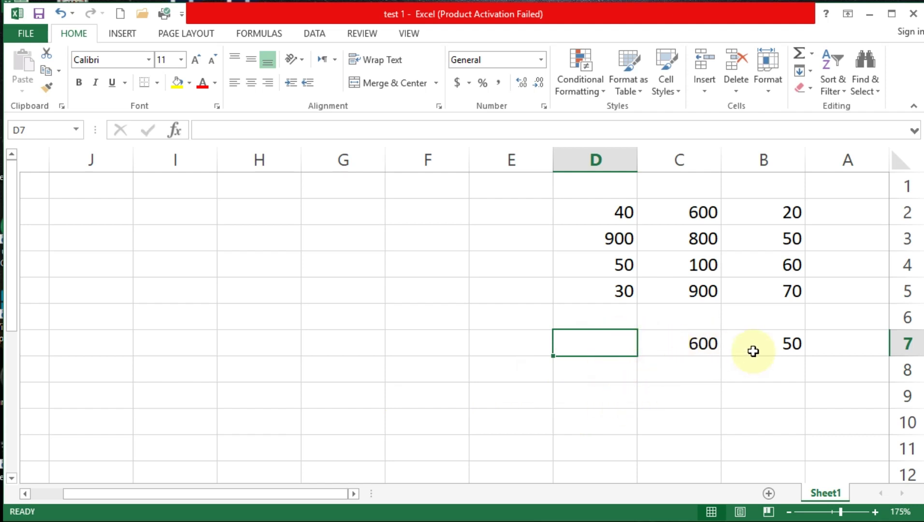
pyautogui.moveTo(770, 342); pyautogui.dragTo(631, 354)
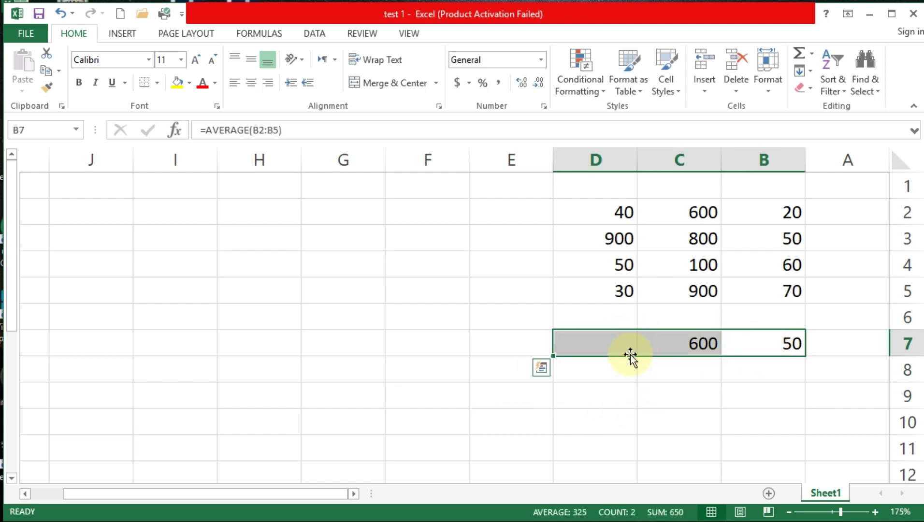
pyautogui.press('Delete')
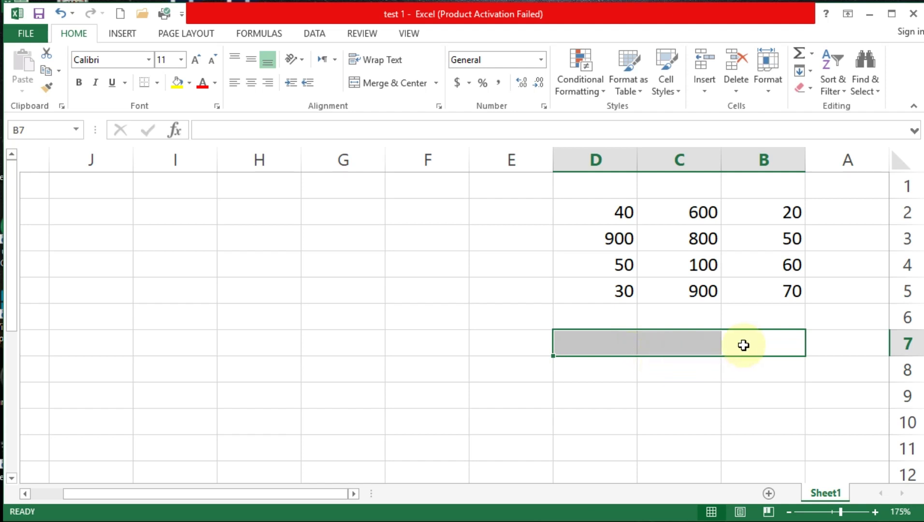
pyautogui.click(60, 13)
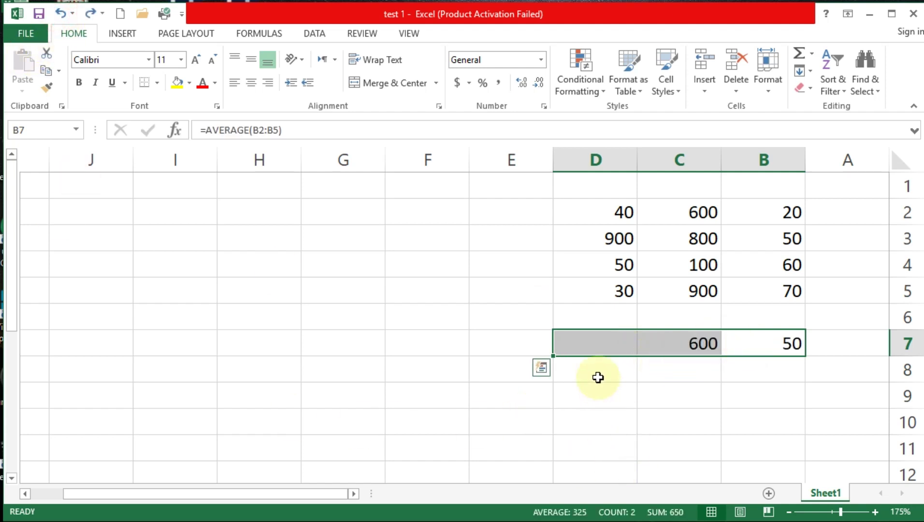
pyautogui.click(596, 338)
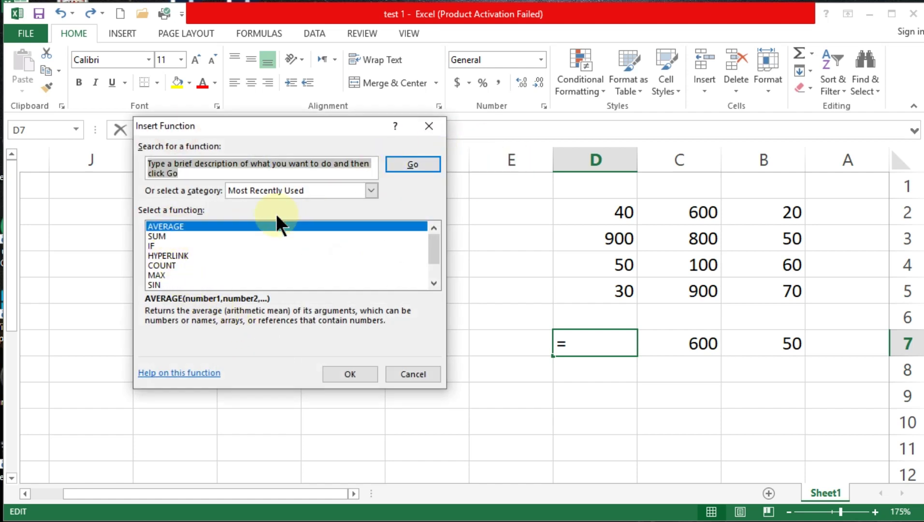
# Step: Set D7 to =AVERAGE(D2:D5), replacing the suggested B7:C7 range, giving 255
pyautogui.click(360, 374)
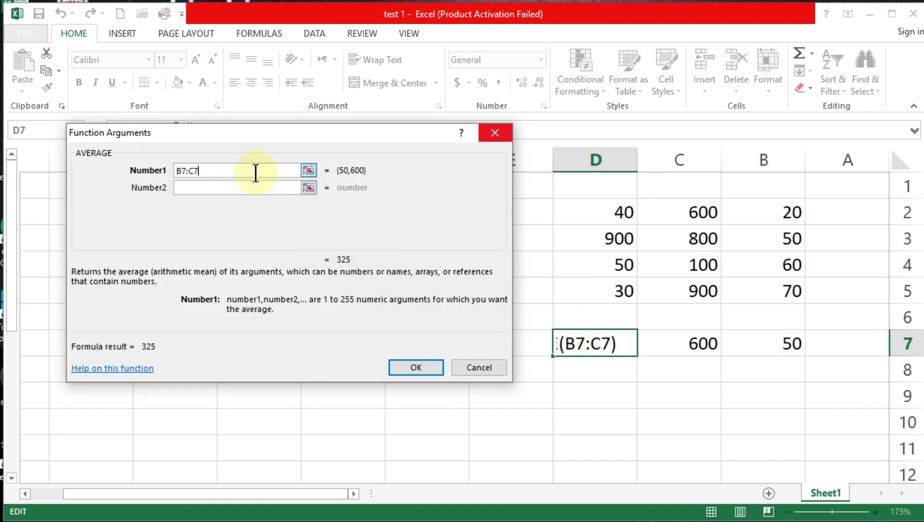
pyautogui.press('BackSpace')
pyautogui.press('BackSpace')
pyautogui.press('BackSpace')
pyautogui.press('BackSpace')
pyautogui.press('BackSpace')
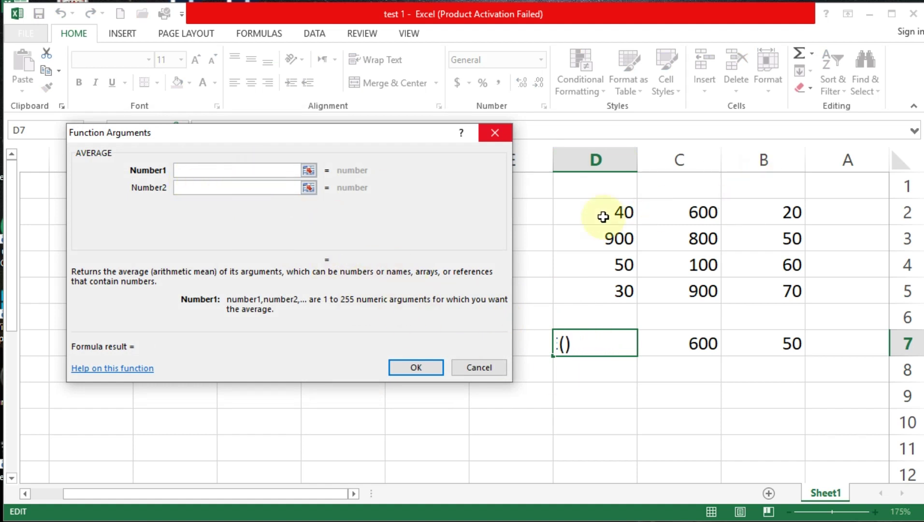
pyautogui.moveTo(602, 213); pyautogui.dragTo(603, 287)
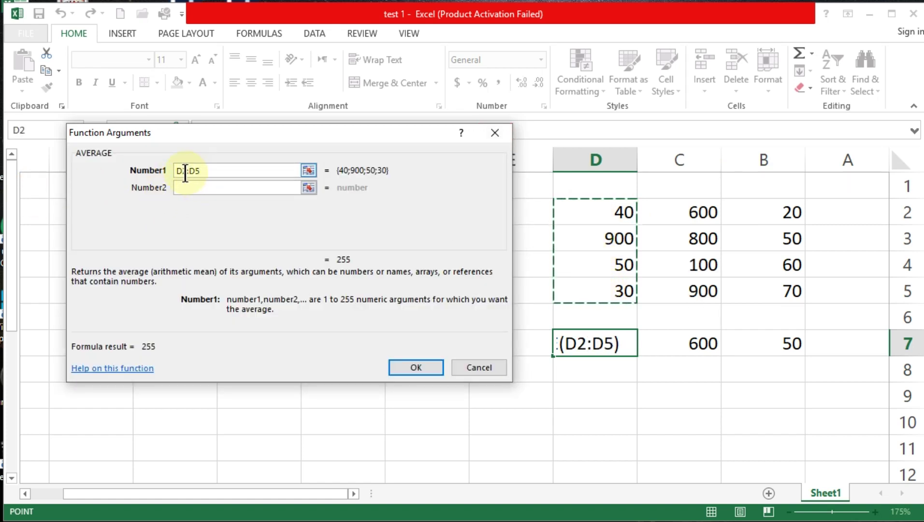
pyautogui.click(199, 188)
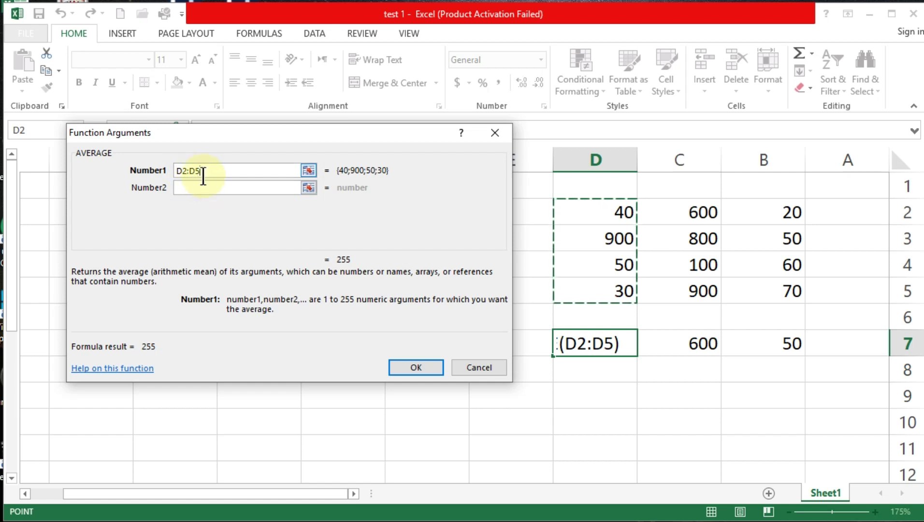
pyautogui.click(415, 367)
pyautogui.click(592, 396)
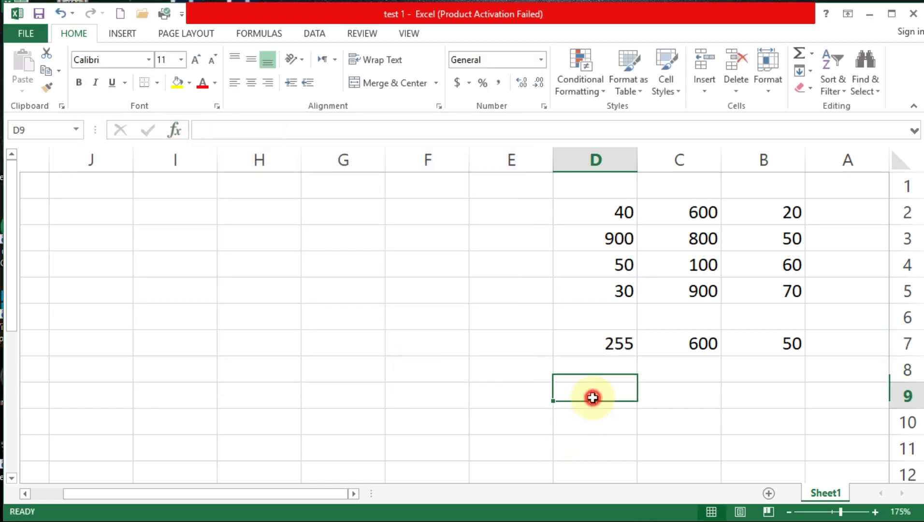
pyautogui.click(609, 376)
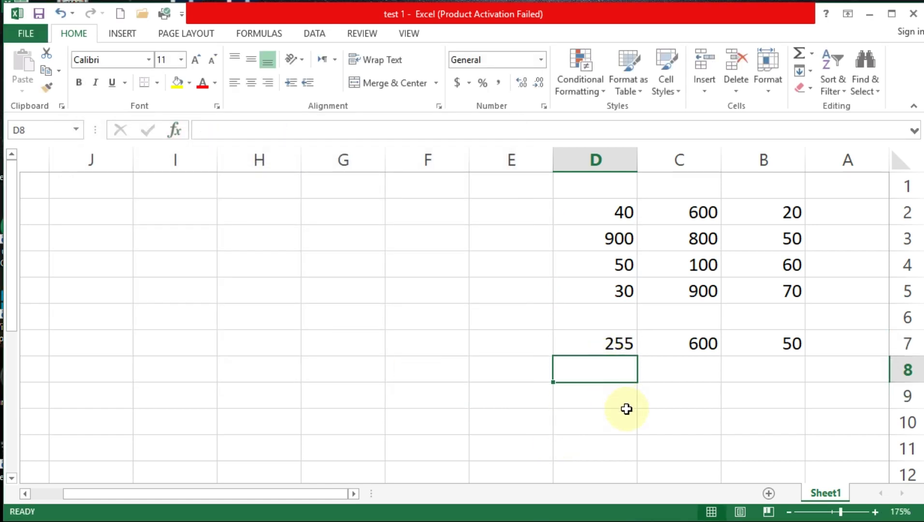
pyautogui.click(613, 400)
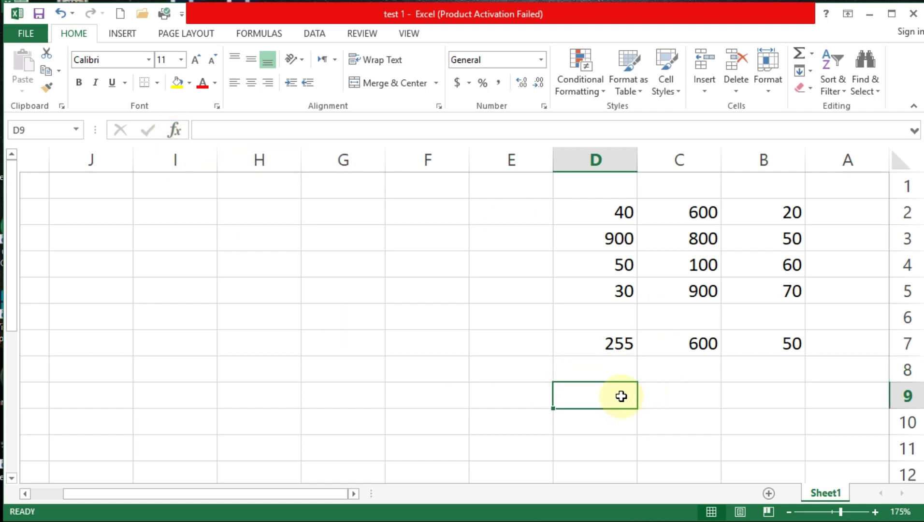
pyautogui.click(422, 394)
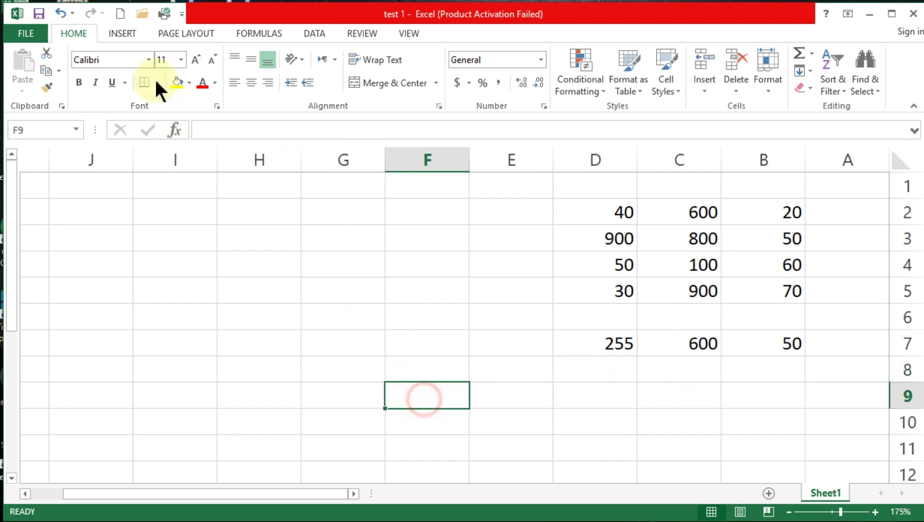
# Step: Build an AVERAGE in F9 with B2:B5, C2:C5 and D2:D5 as its three arguments
pyautogui.click(176, 129)
pyautogui.moveTo(264, 126); pyautogui.dragTo(176, 85)
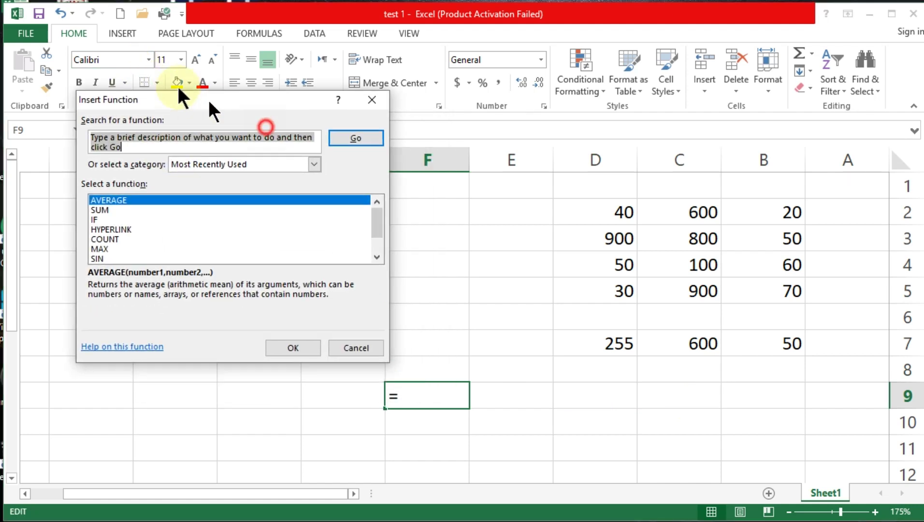
pyautogui.click(271, 336)
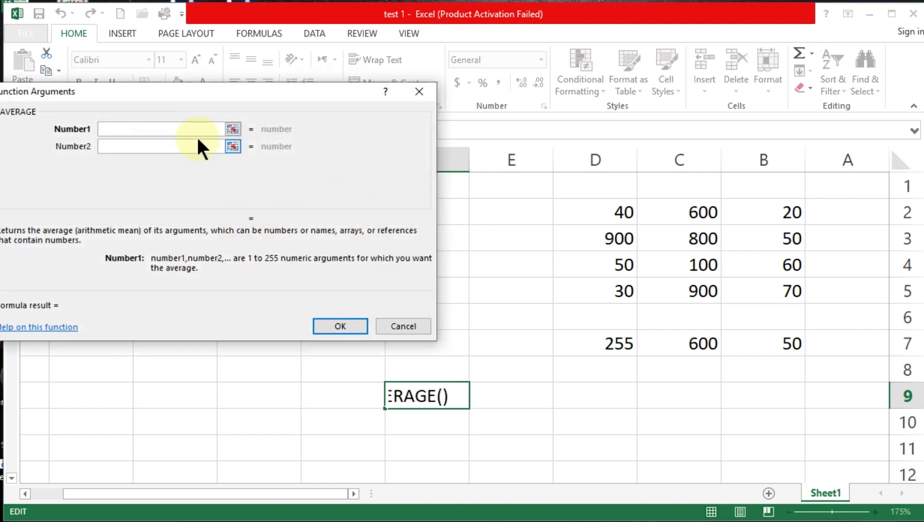
pyautogui.click(778, 209)
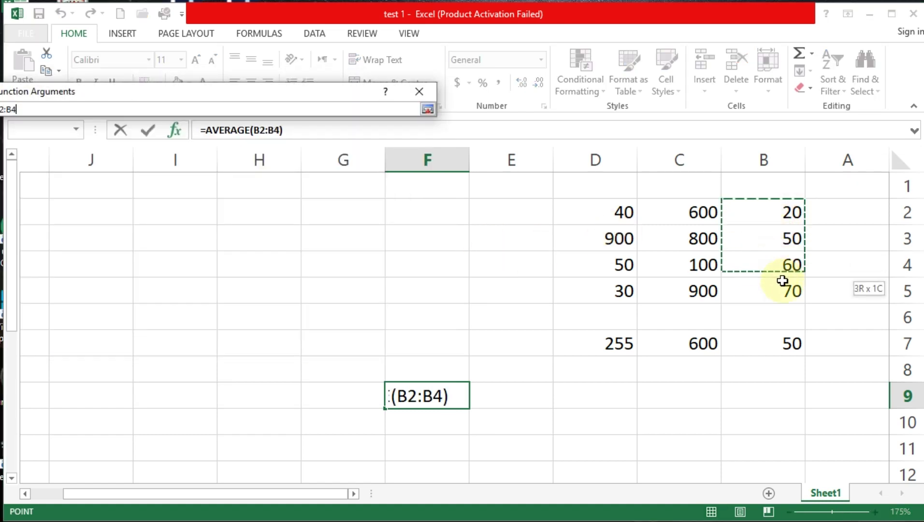
pyautogui.moveTo(779, 209); pyautogui.dragTo(783, 290)
pyautogui.click(113, 150)
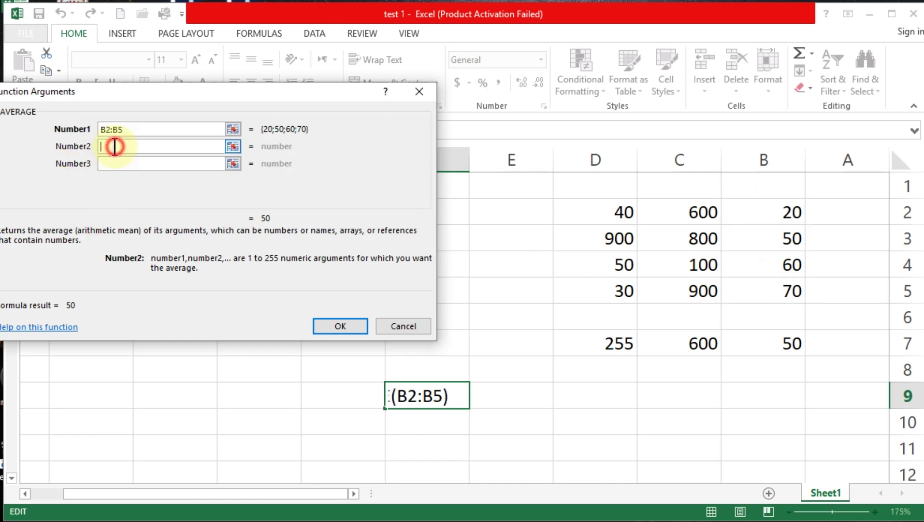
pyautogui.moveTo(701, 211); pyautogui.dragTo(696, 291)
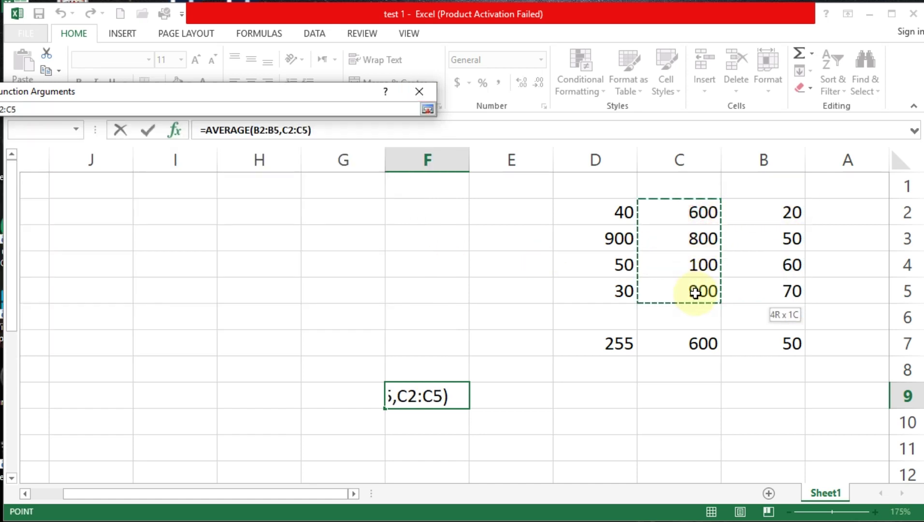
pyautogui.click(156, 163)
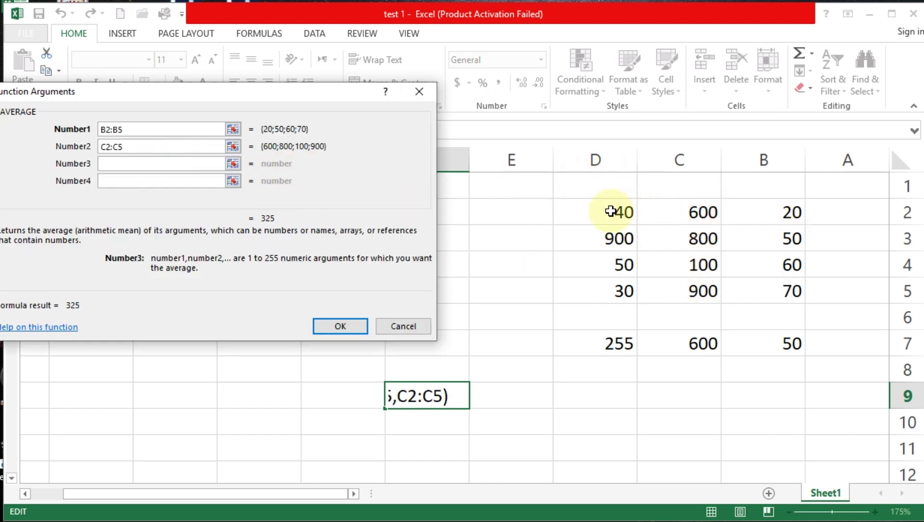
pyautogui.moveTo(613, 207); pyautogui.dragTo(613, 291)
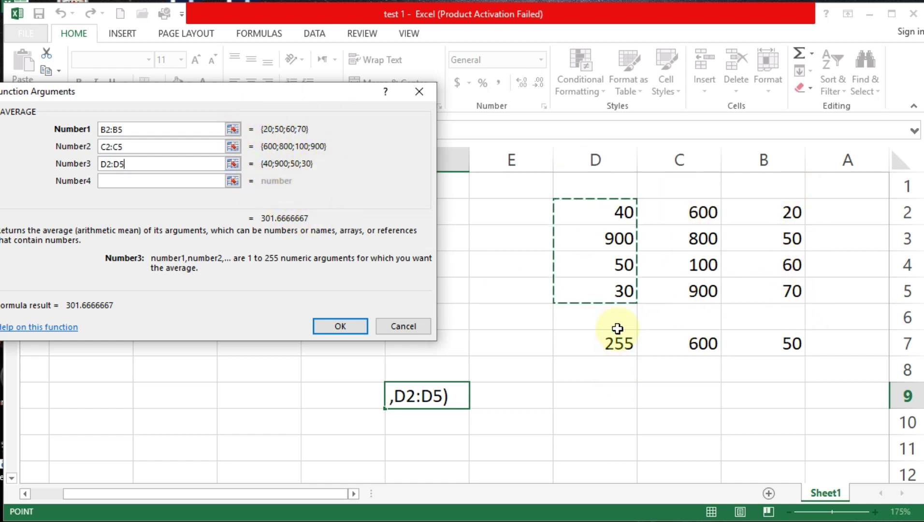
pyautogui.click(327, 334)
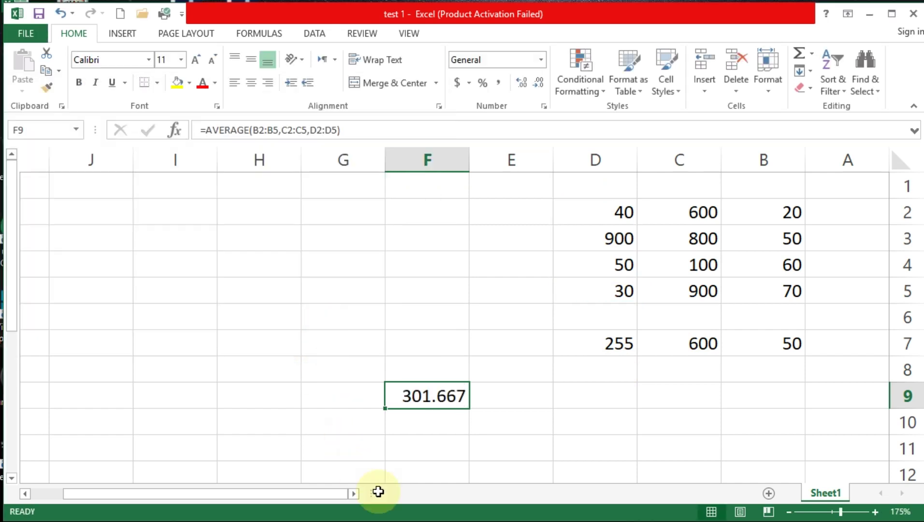
pyautogui.doubleClick(425, 397)
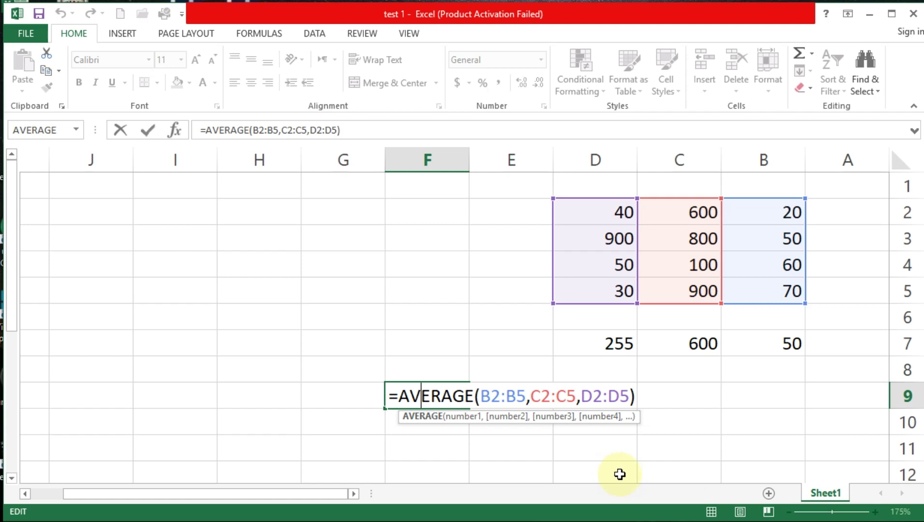
pyautogui.hotkey('ctrl', 'Return')
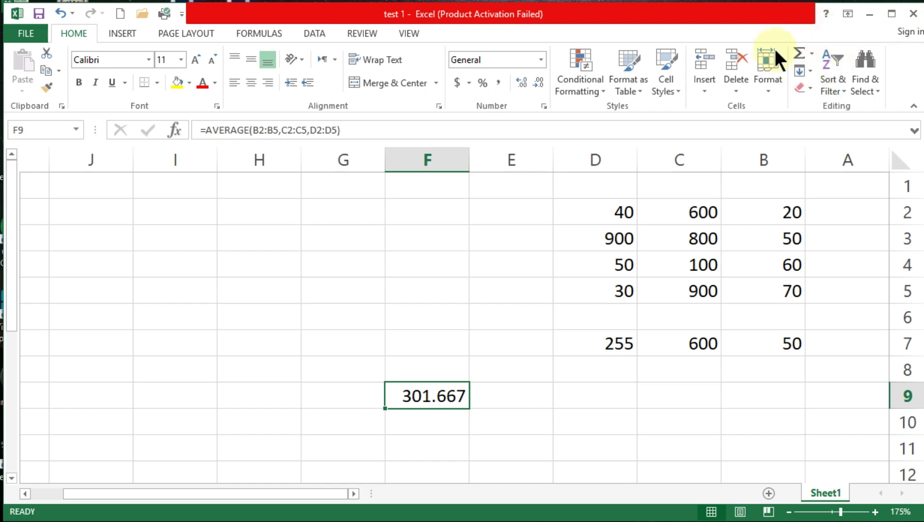
# Step: Show the AutoSum dropdown listing Sum, Average, Max and Min
pyautogui.click(812, 52)
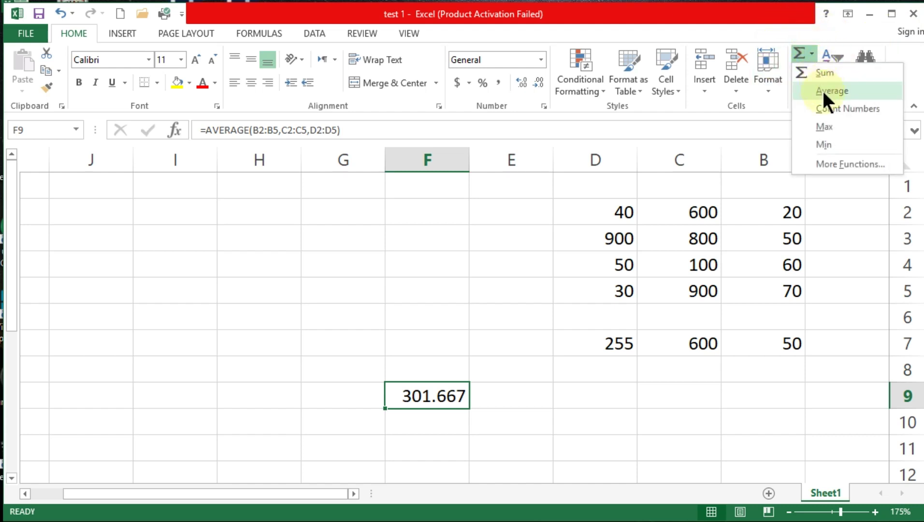